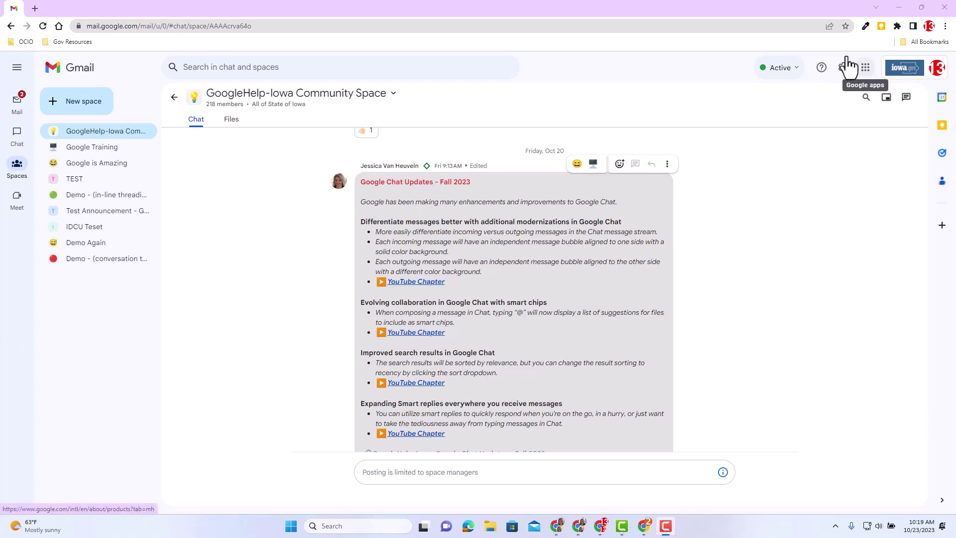
click(865, 69)
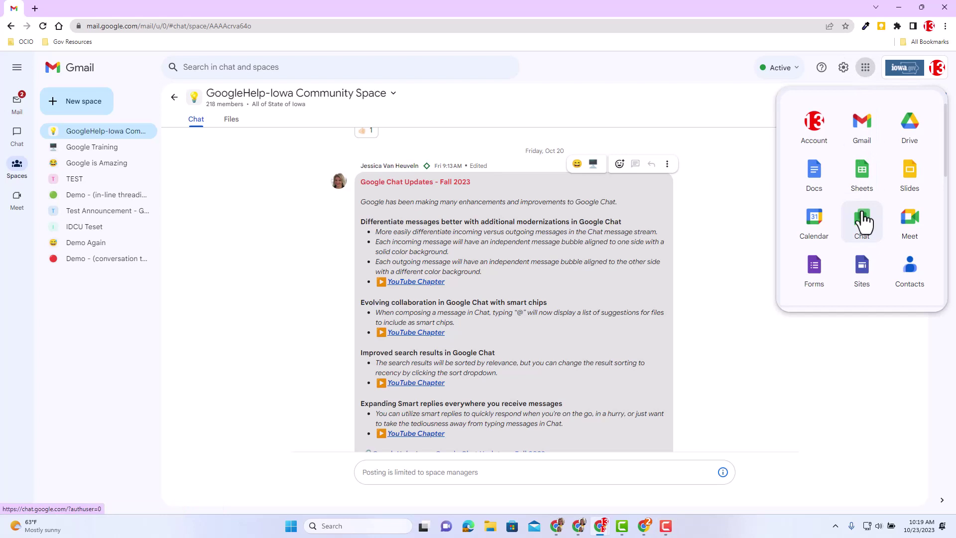
click(202, 277)
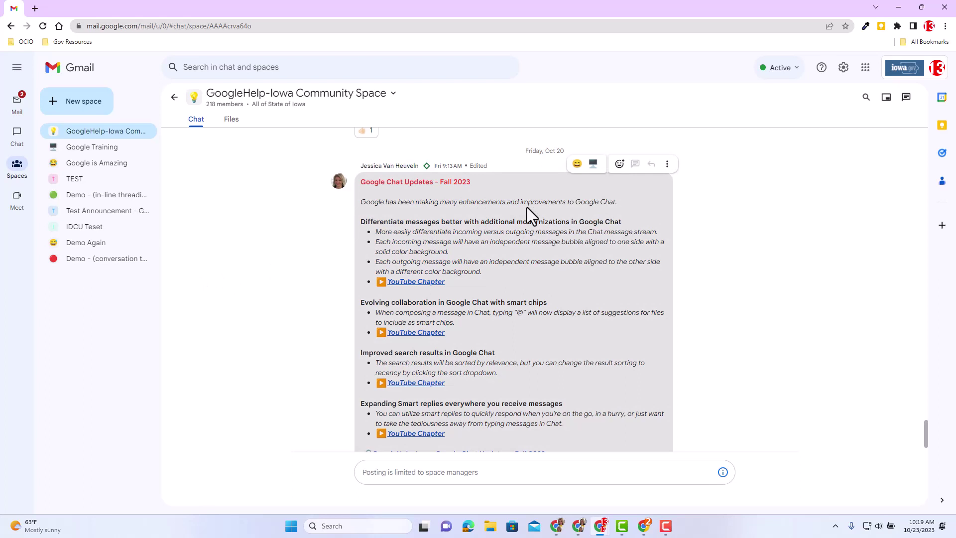
Step: Copy the link to the "Google Chat Updates - Fall 2023" message in the GoogleHelp-Iowa Community Space
click(667, 163)
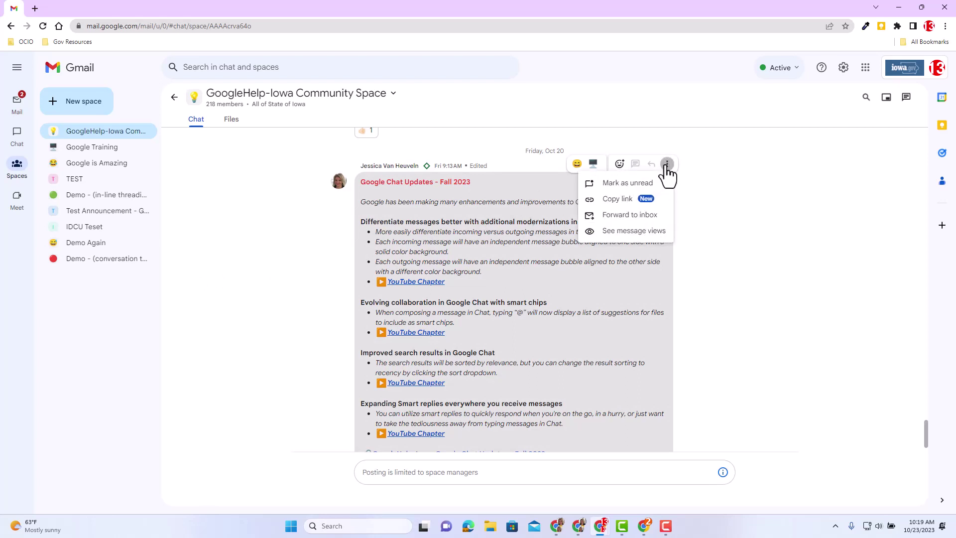
click(619, 199)
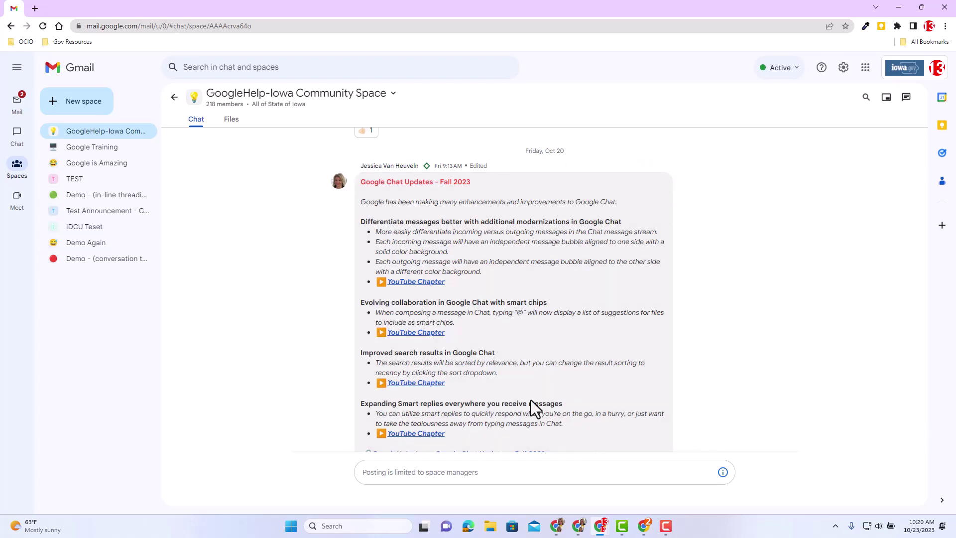
Step: Switch to the OCIO, OCIO group chat, view its member list, and return to the conversation
click(17, 135)
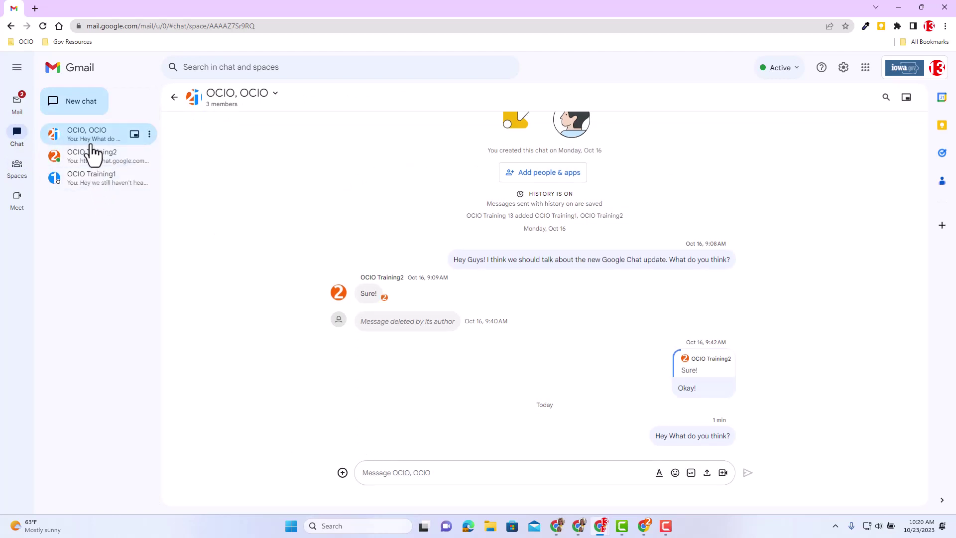
click(274, 99)
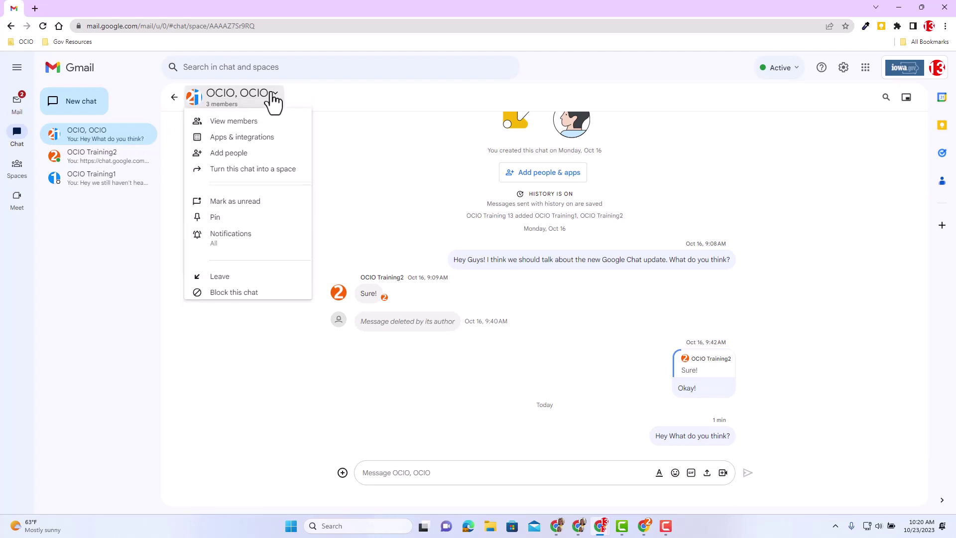
click(255, 126)
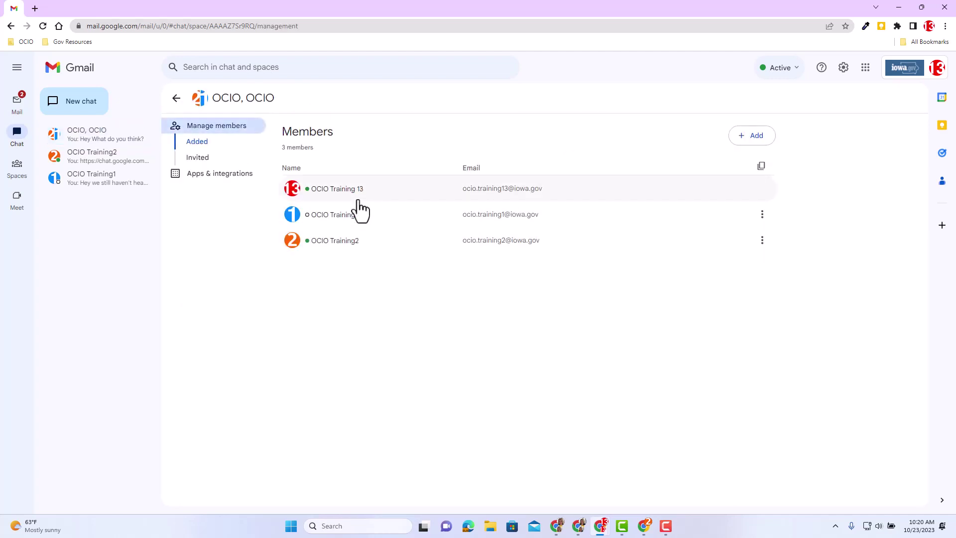
mouse_move(359, 202)
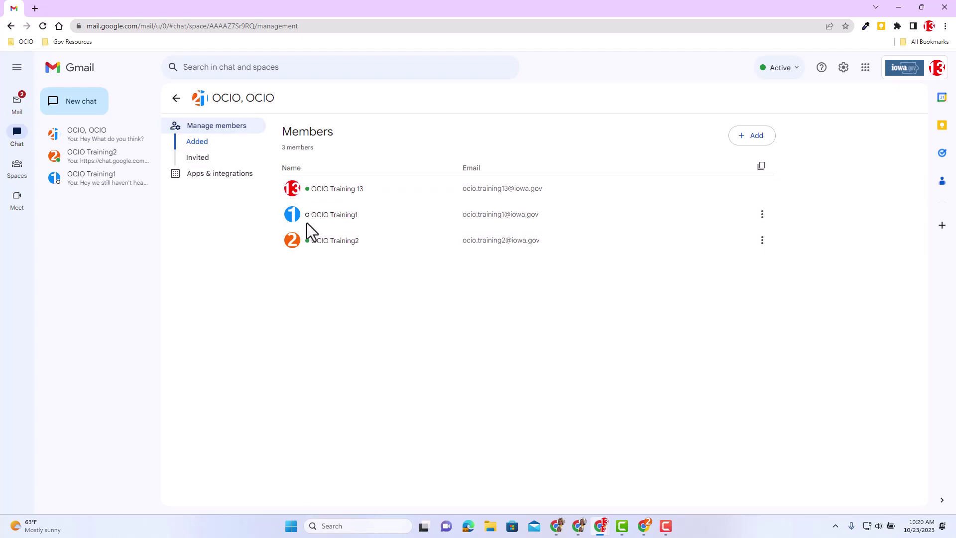
click(177, 98)
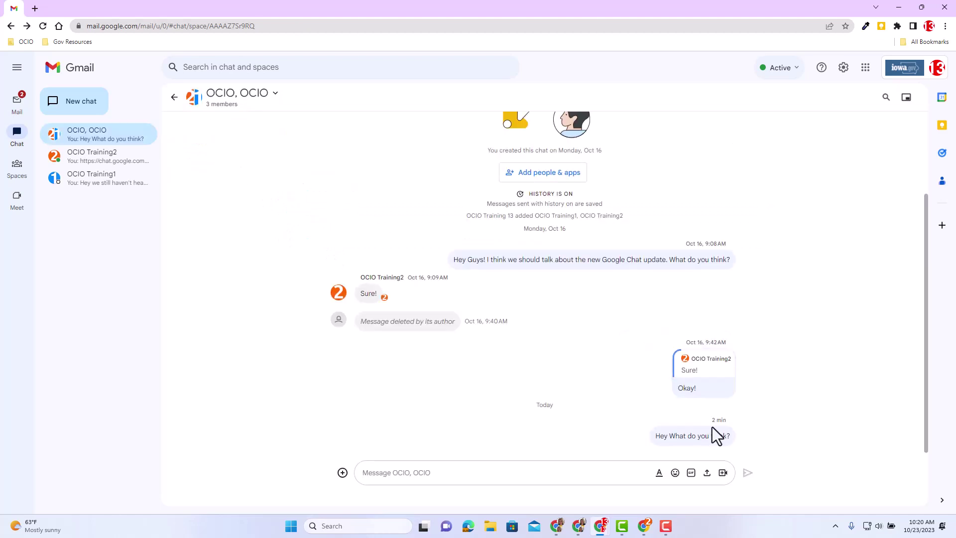
Step: Copy the link to the "Hey What do you think?" message in the OCIO, OCIO group chat
mouse_move(712, 428)
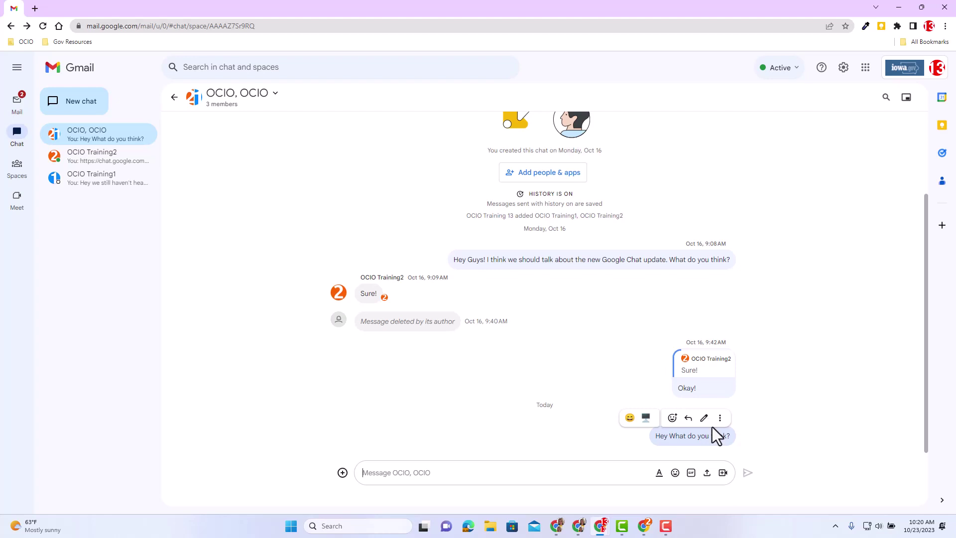
click(720, 419)
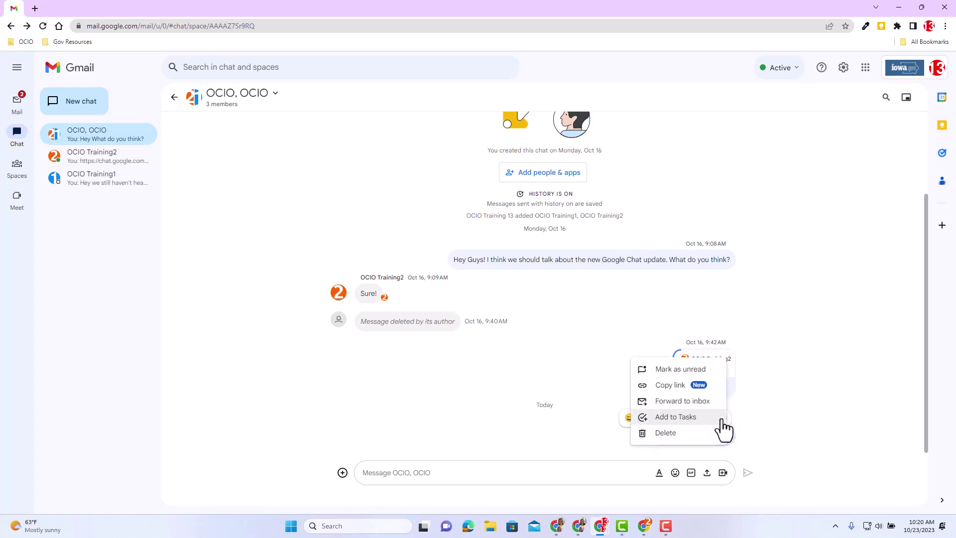
click(677, 394)
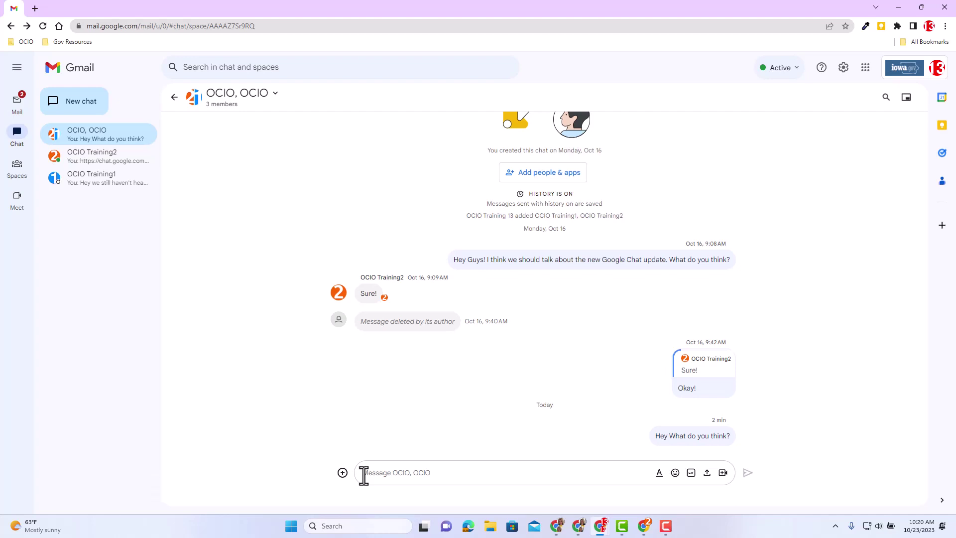
Step: Send OCIO Training2 the message "Hey.. We need your help.. please respond:" followed by the copied message link
mouse_move(86, 164)
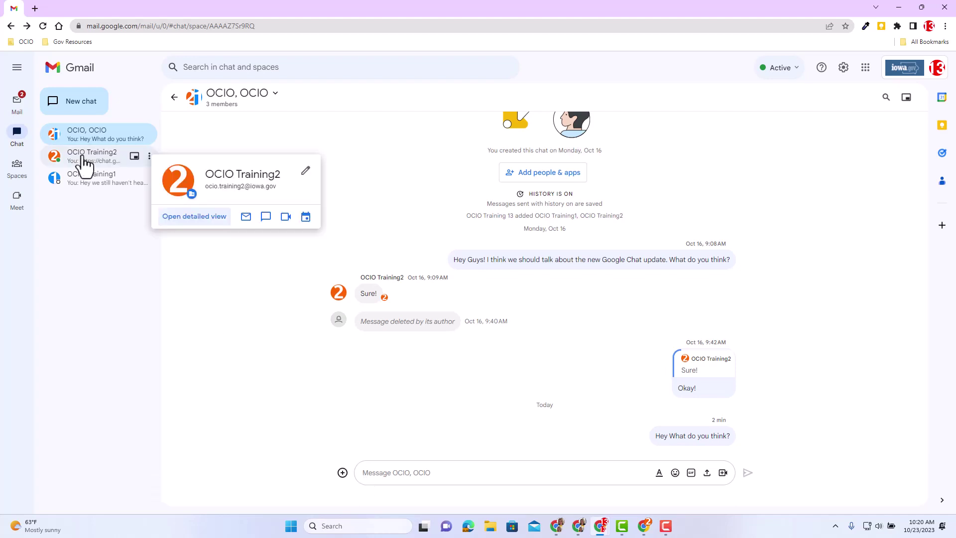
click(85, 159)
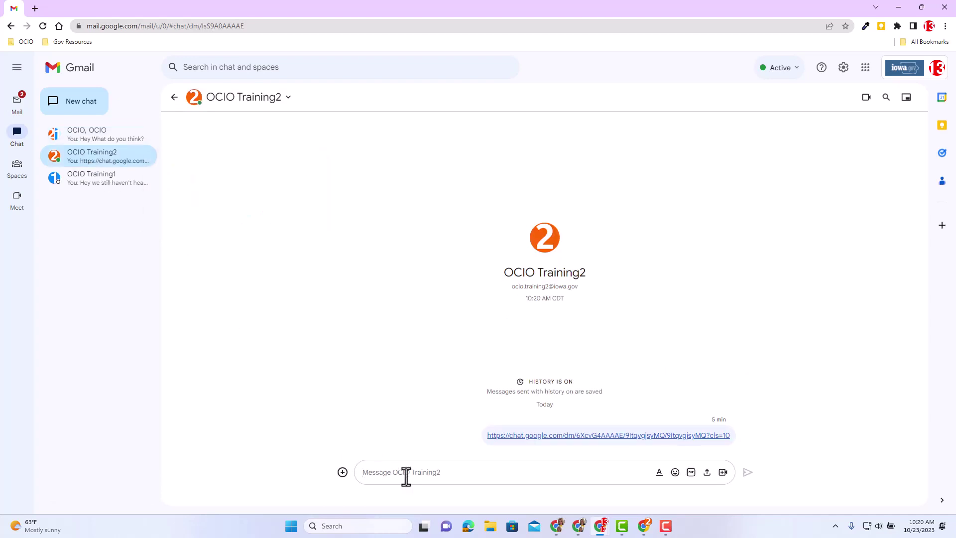
text(Hey.. We need y9our)
key(BackSpace)
key(BackSpace)
key(BackSpace)
key(BackSpace)
key(BackSpace)
text(our help.. please respond:)
key(ctrl+v)
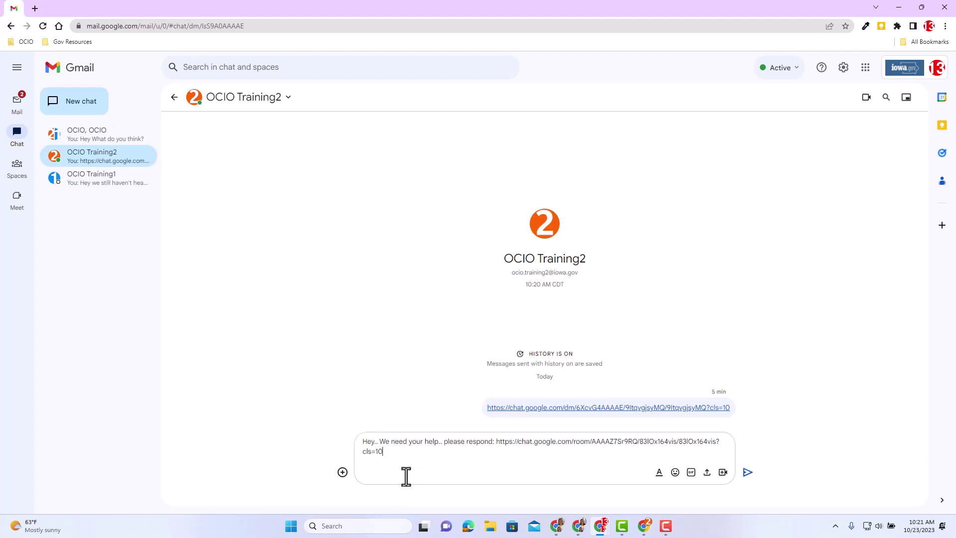
key(Return)
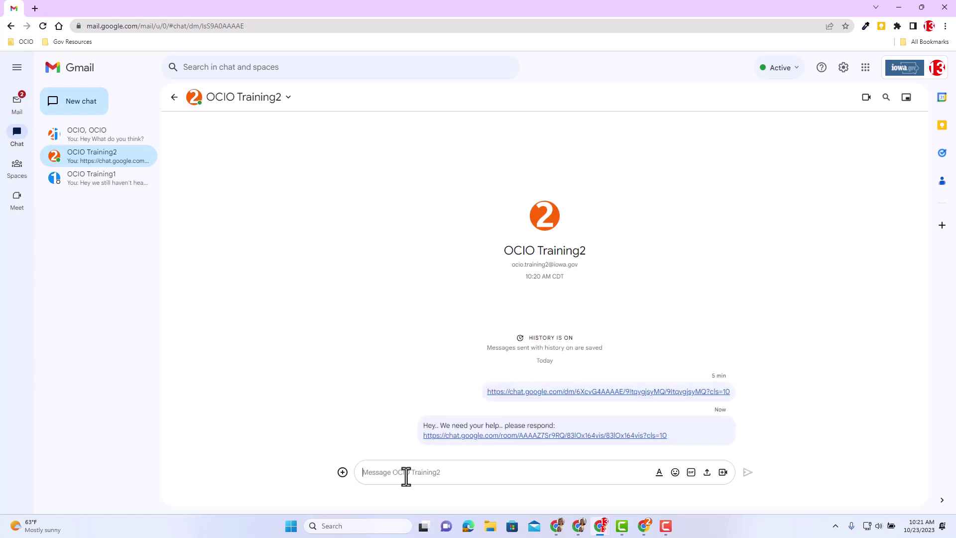
Step: Follow the sent link to the "Hey What do you think?" message in the group chat and copy that message's link again
click(456, 436)
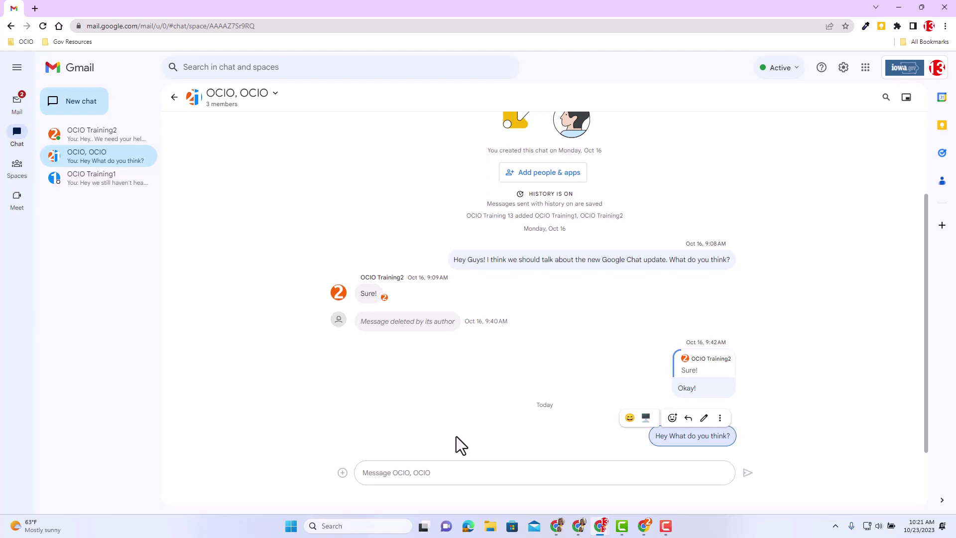
click(720, 418)
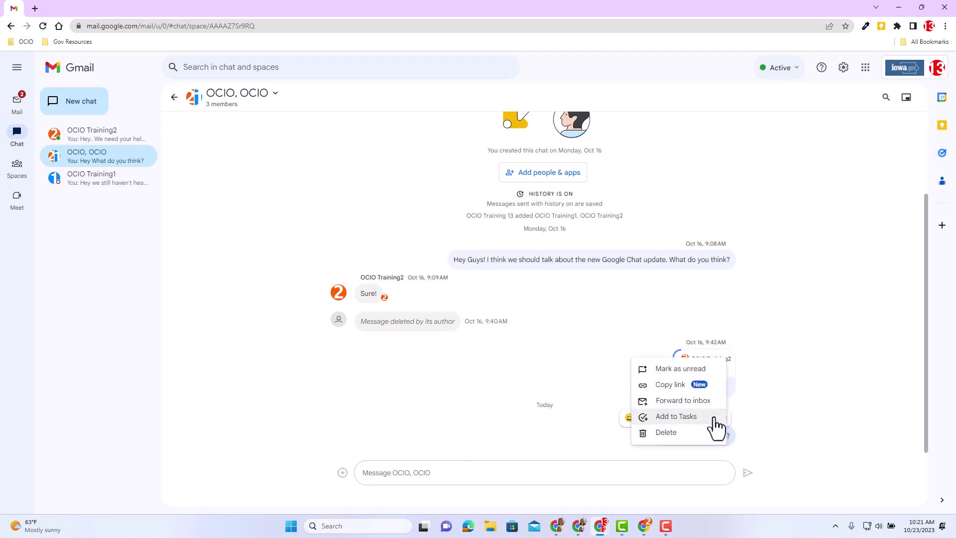
click(678, 385)
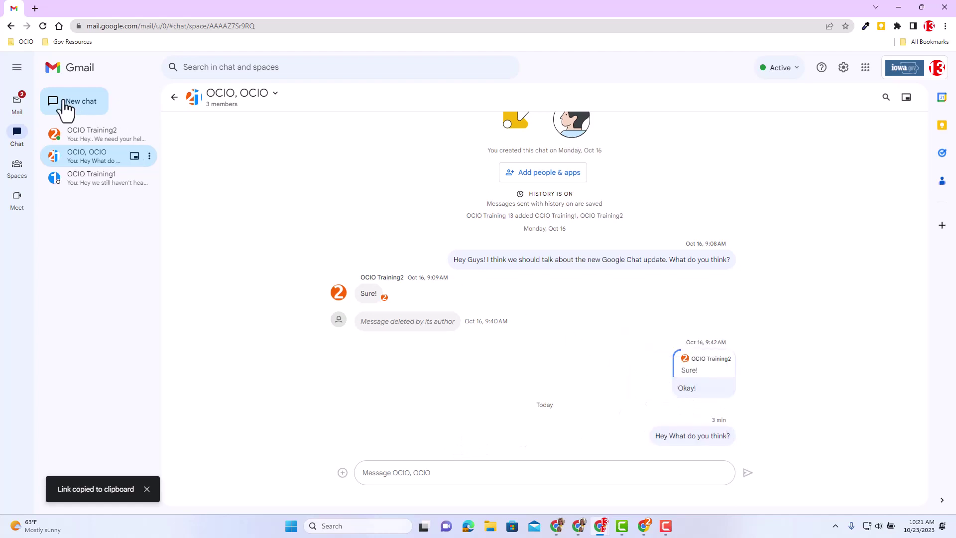
Step: Start a new direct chat with OCIO Training5
click(64, 103)
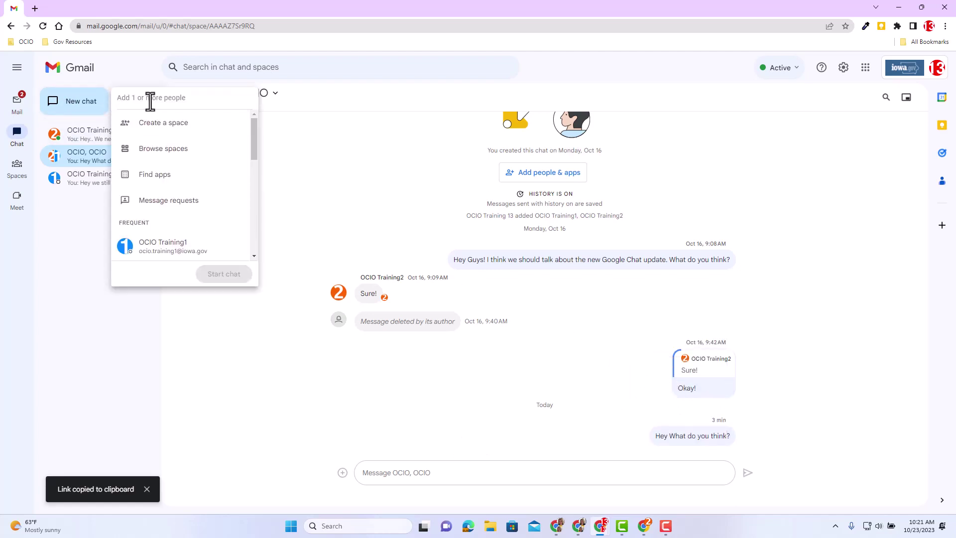
text(ocio.training5)
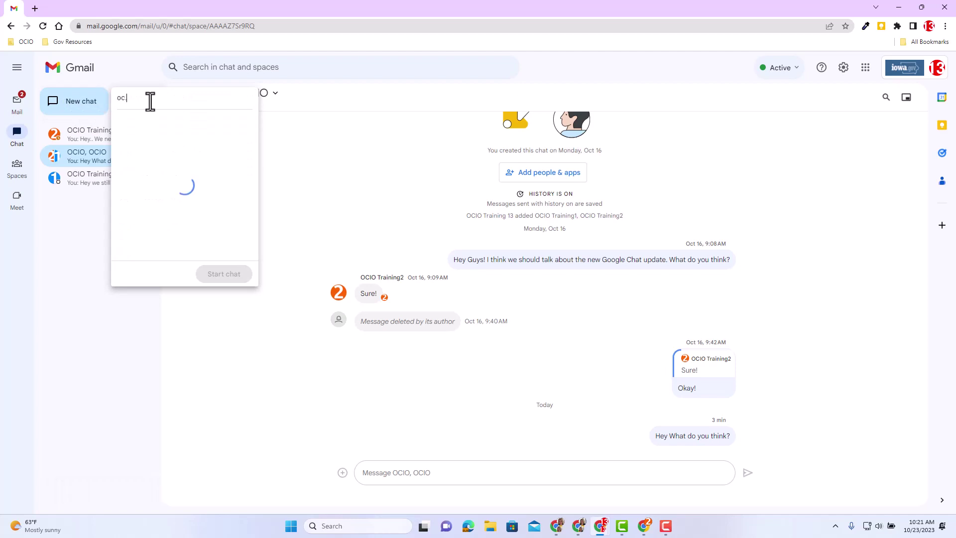
click(183, 129)
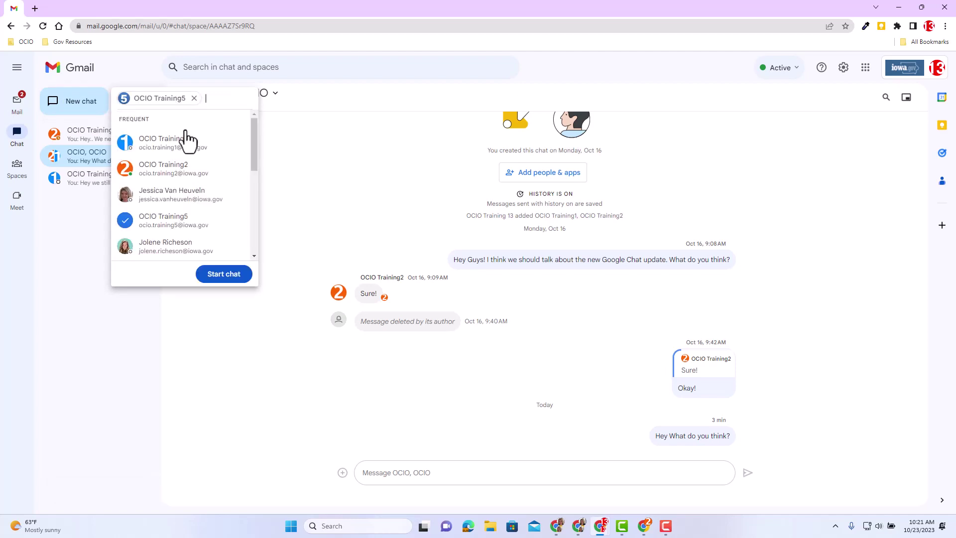
click(224, 274)
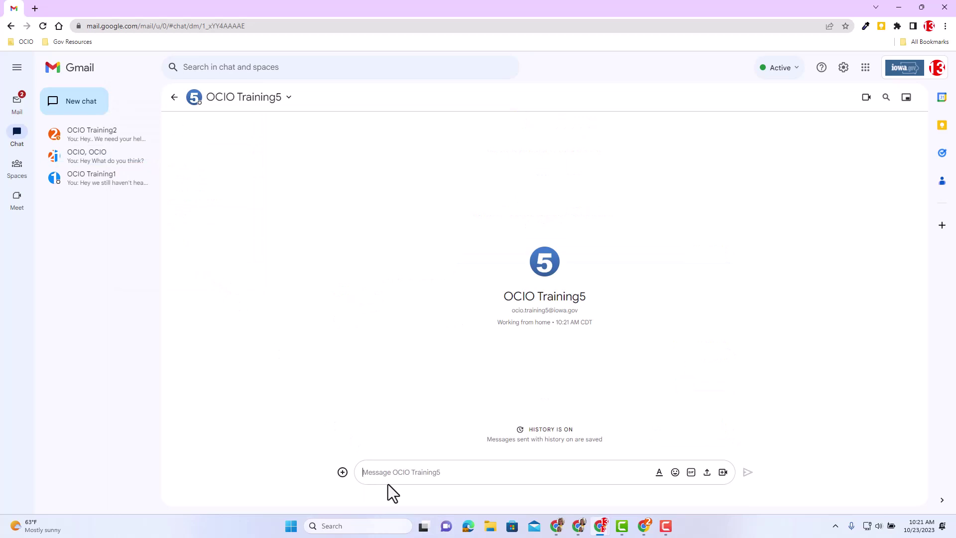
Step: Send OCIO Training5 the message "Hey check out:" followed by the copied message link
text(Hey check out:)
key(ctrl+v)
key(Return)
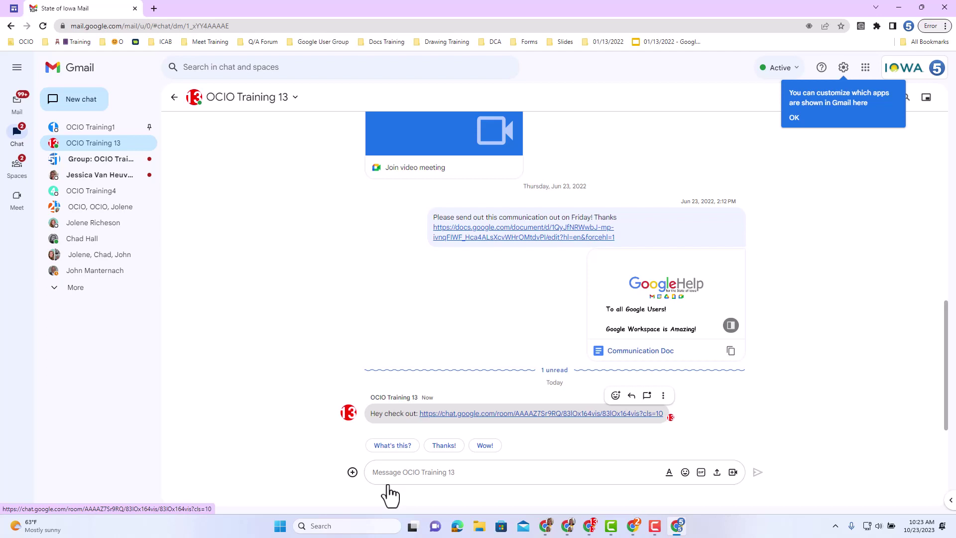
Step: From the OCIO Training5 account, try to open the message link received from OCIO Training 13
click(481, 414)
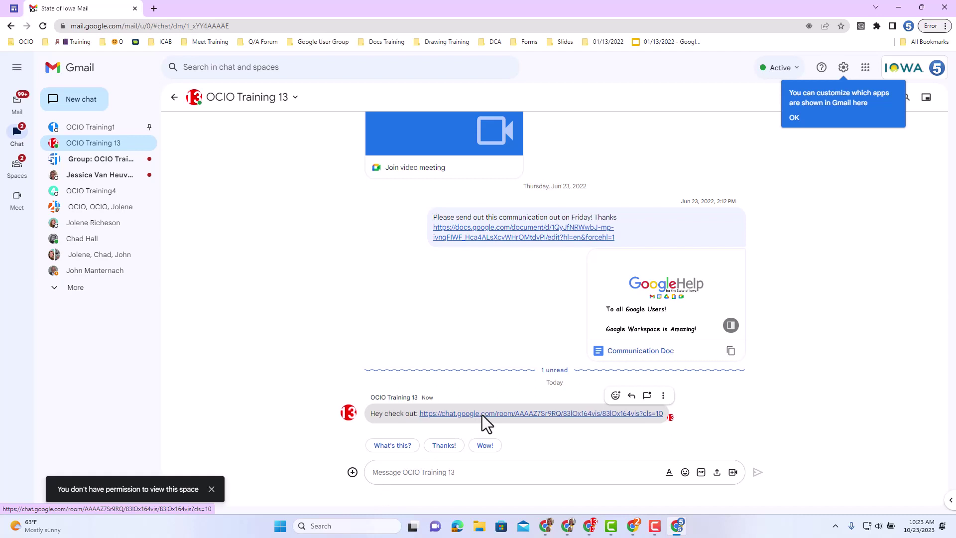